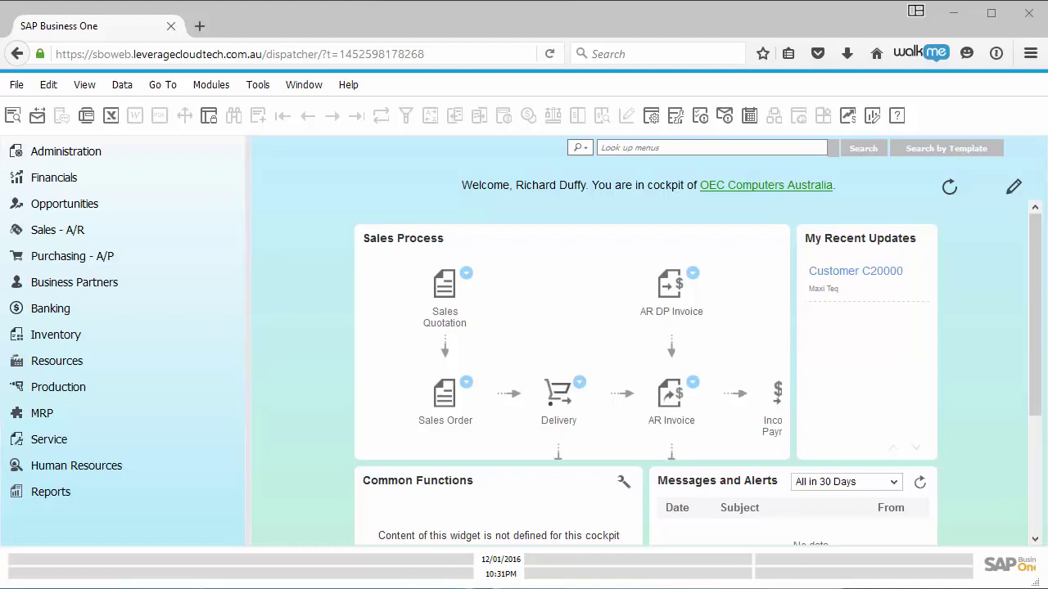
Step: Open a blank service call form to examine its standard fields, and close it without adding a record
{"action": "left_click", "coordinate": [49, 439]}
{"action": "left_click", "coordinate": [86, 472]}
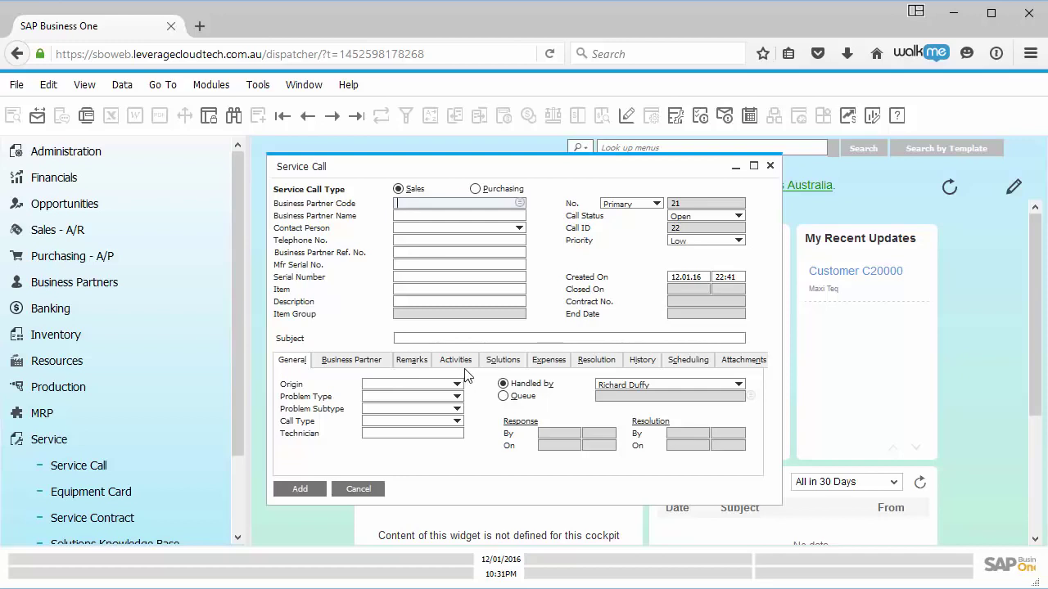
{"action": "left_click", "coordinate": [358, 488]}
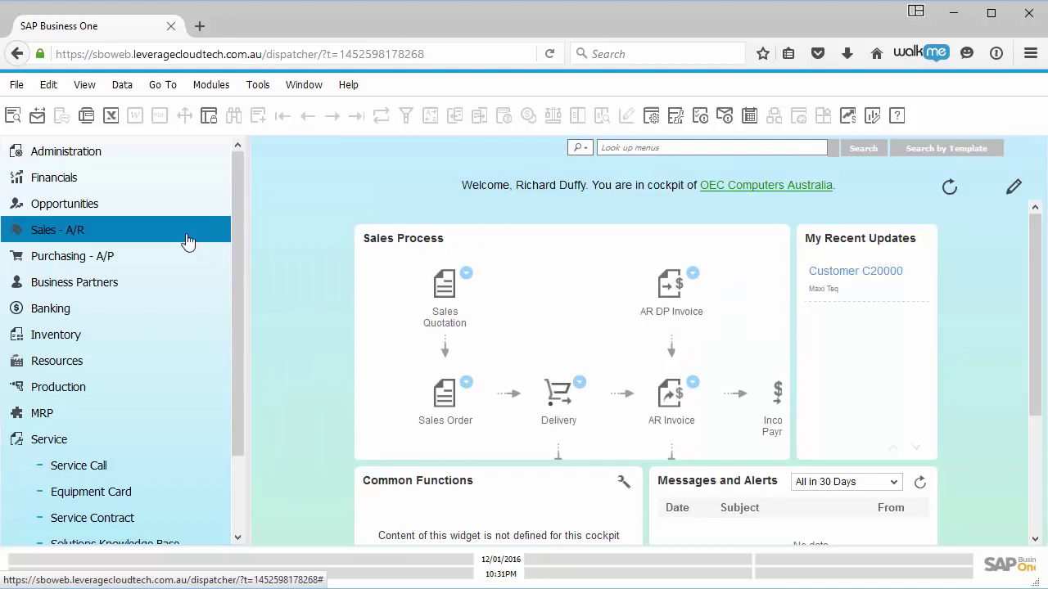
Step: Start a new user-defined field for the Service Call - Title category in User-Defined Fields - Management
{"action": "left_click", "coordinate": [255, 85]}
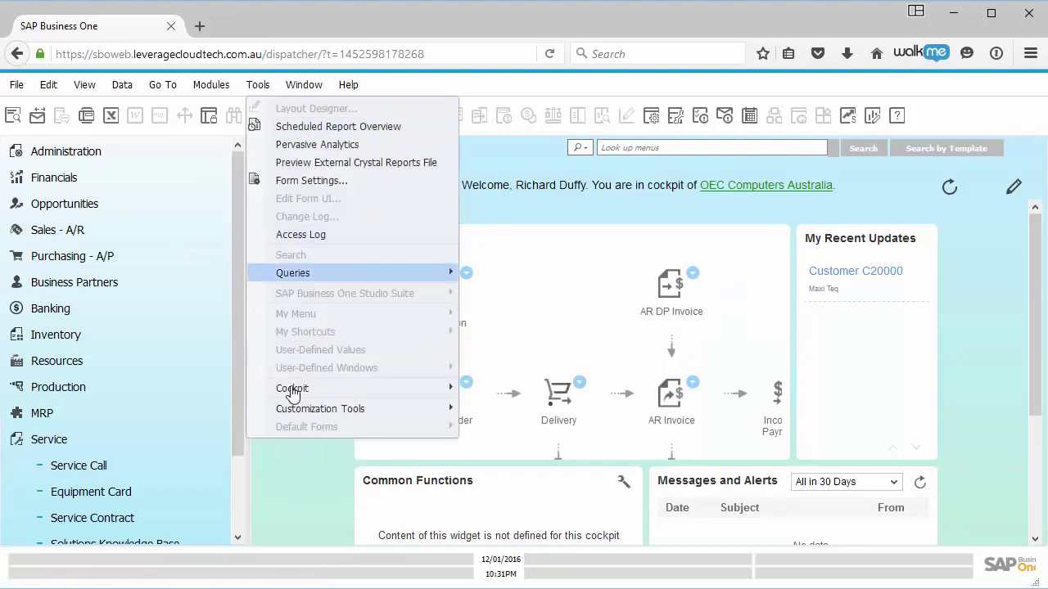
{"action": "mouse_move", "coordinate": [309, 411]}
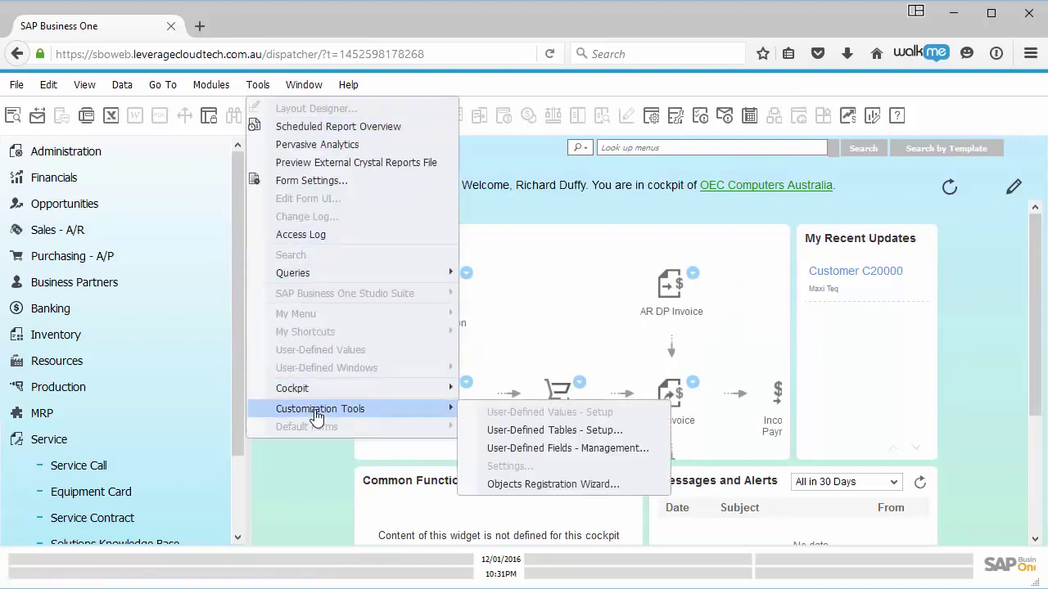
{"action": "left_click", "coordinate": [587, 455]}
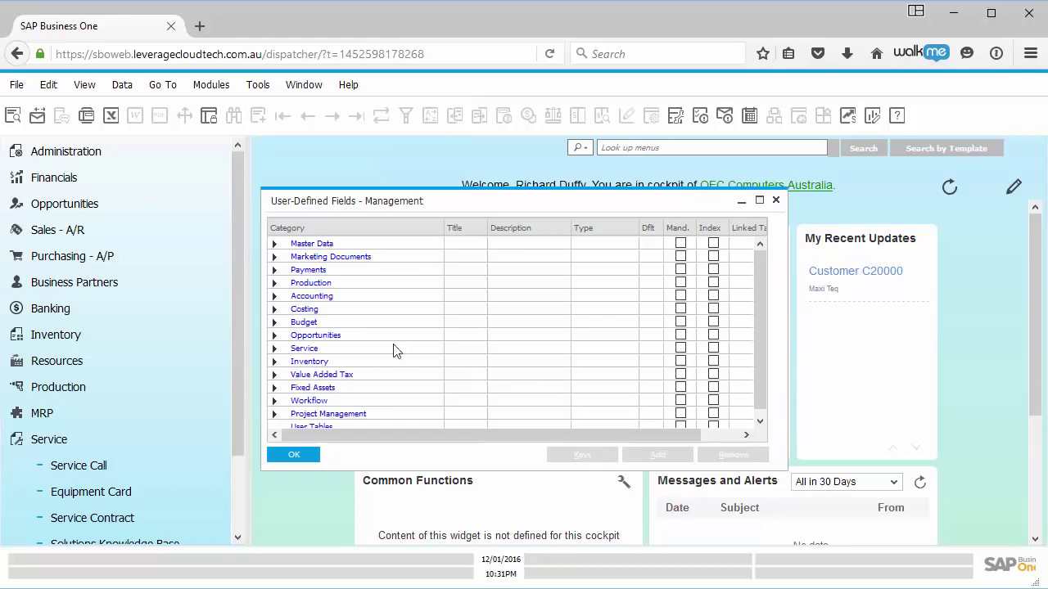
{"action": "left_click", "coordinate": [274, 349]}
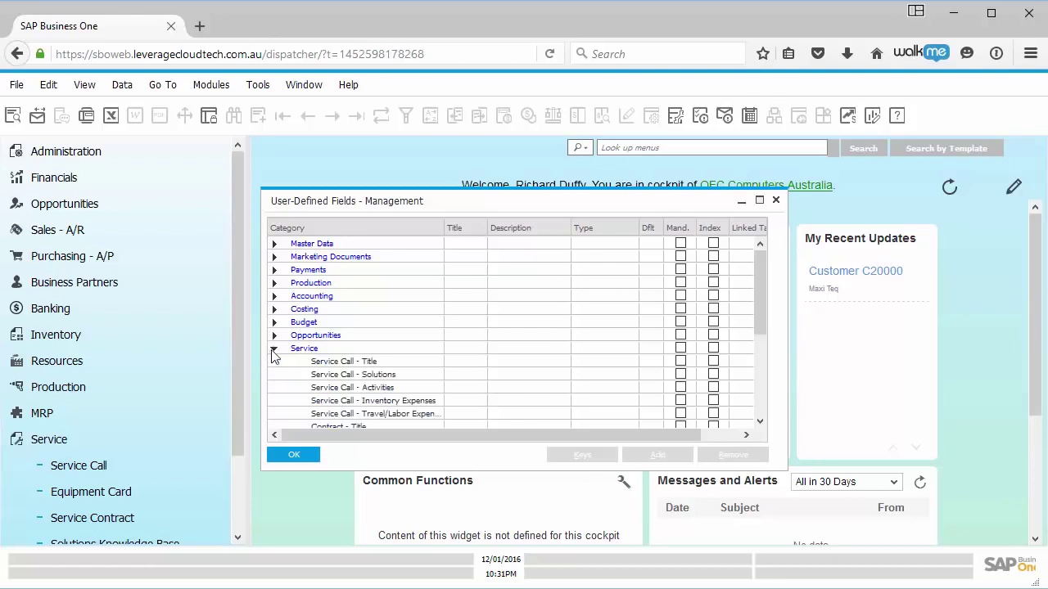
{"action": "left_click", "coordinate": [367, 361]}
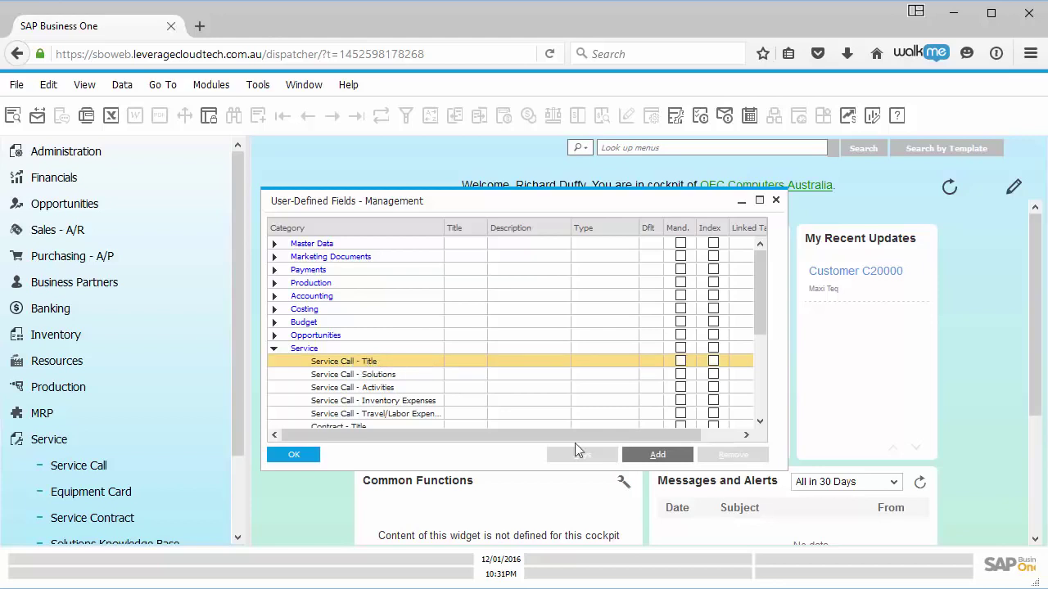
{"action": "left_click", "coordinate": [657, 454]}
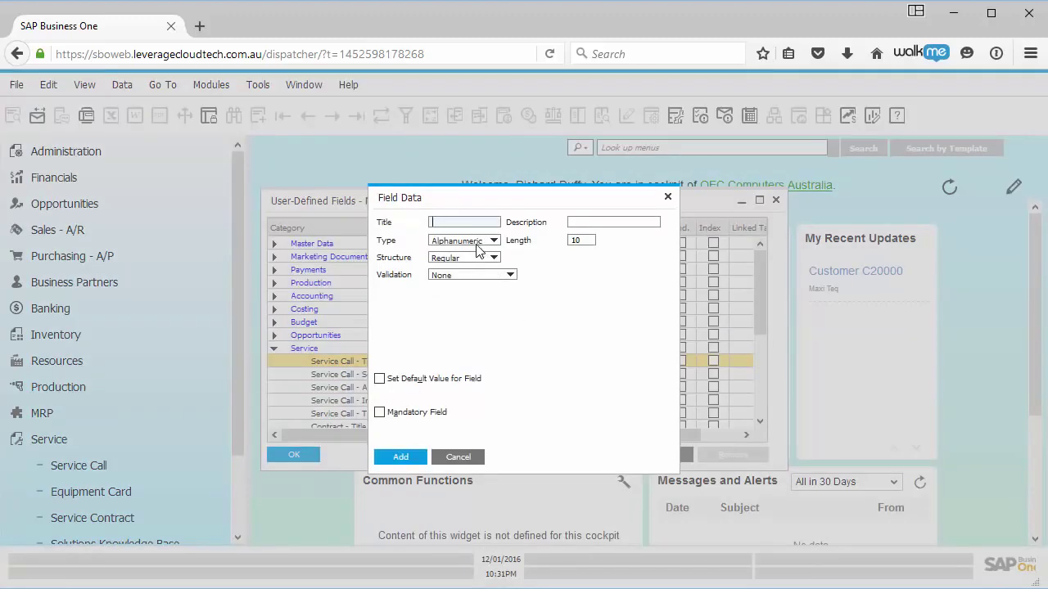
Step: Set the new field's title to Doc_ID and its description to Linked Document
{"action": "type", "text": "Doc_ID"}
{"action": "key", "text": "Tab"}
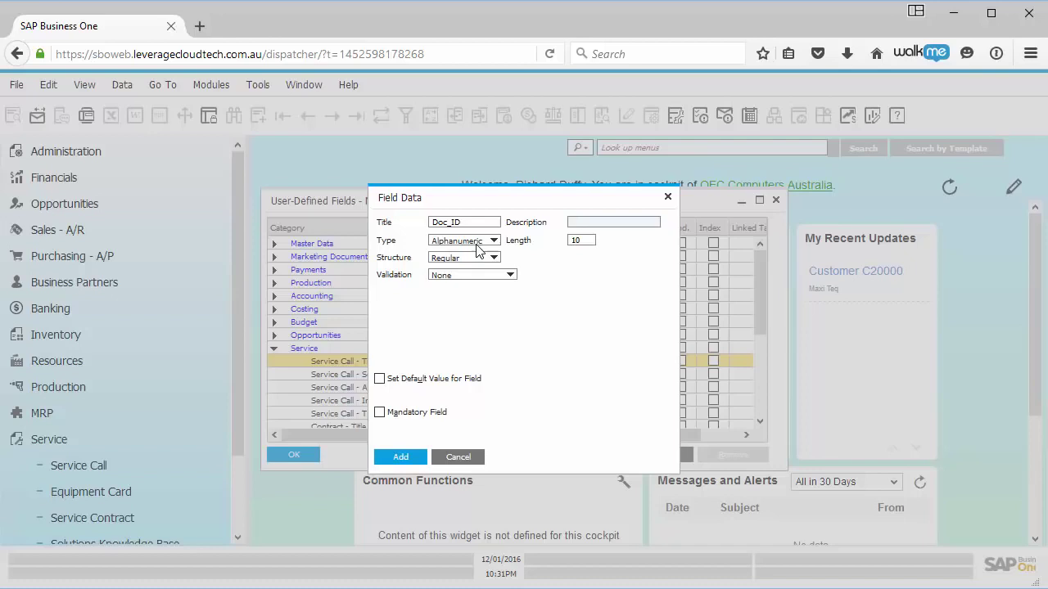
{"action": "type", "text": "Linked Document"}
Step: Set the field's validation to Linked to Entities, linking it to the Deliveries system object
{"action": "left_click", "coordinate": [503, 275]}
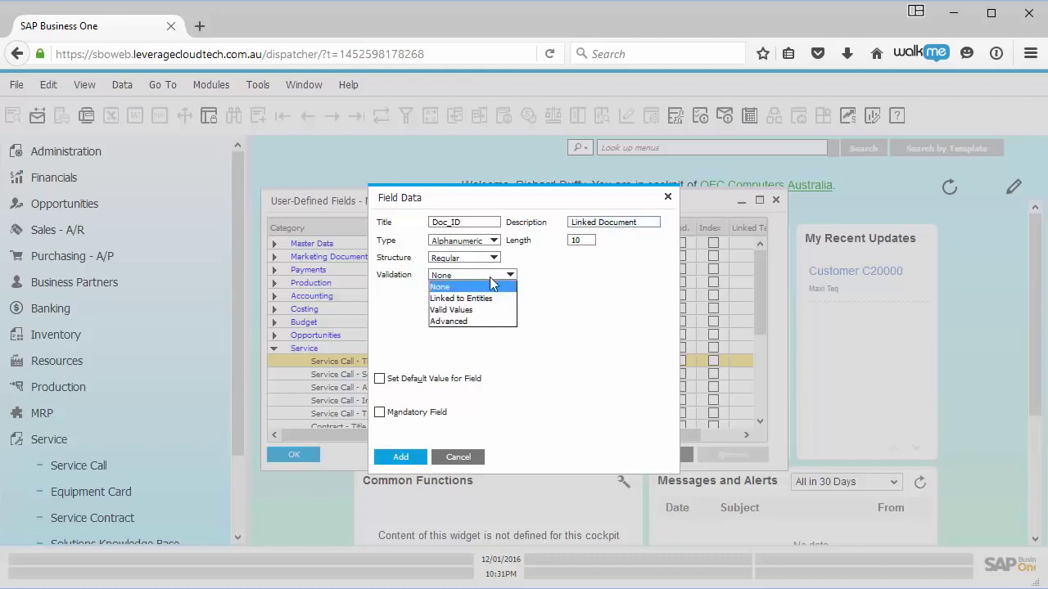
{"action": "left_click", "coordinate": [462, 299]}
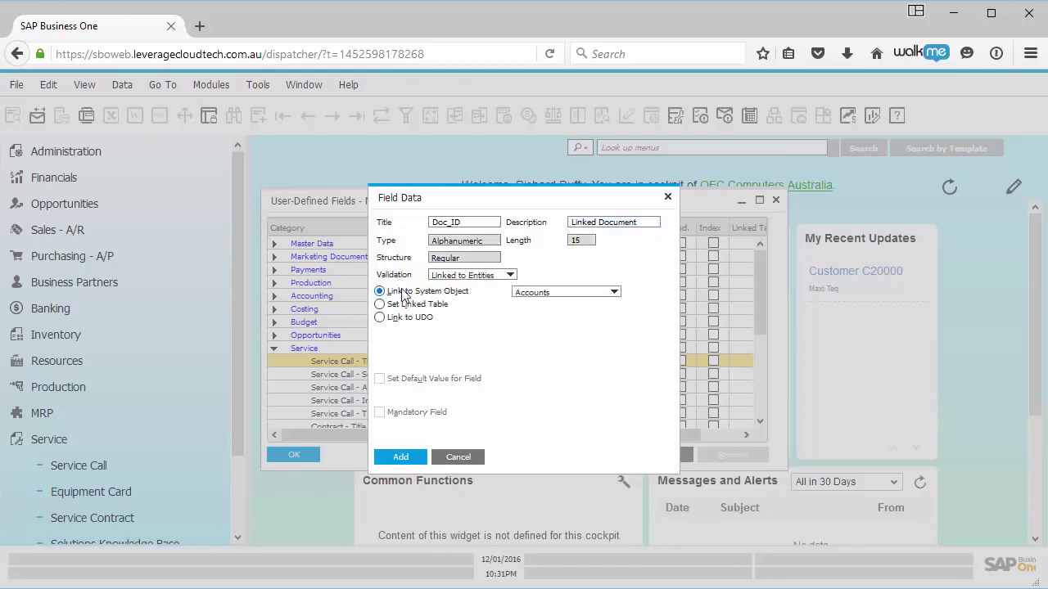
{"action": "left_click", "coordinate": [614, 293]}
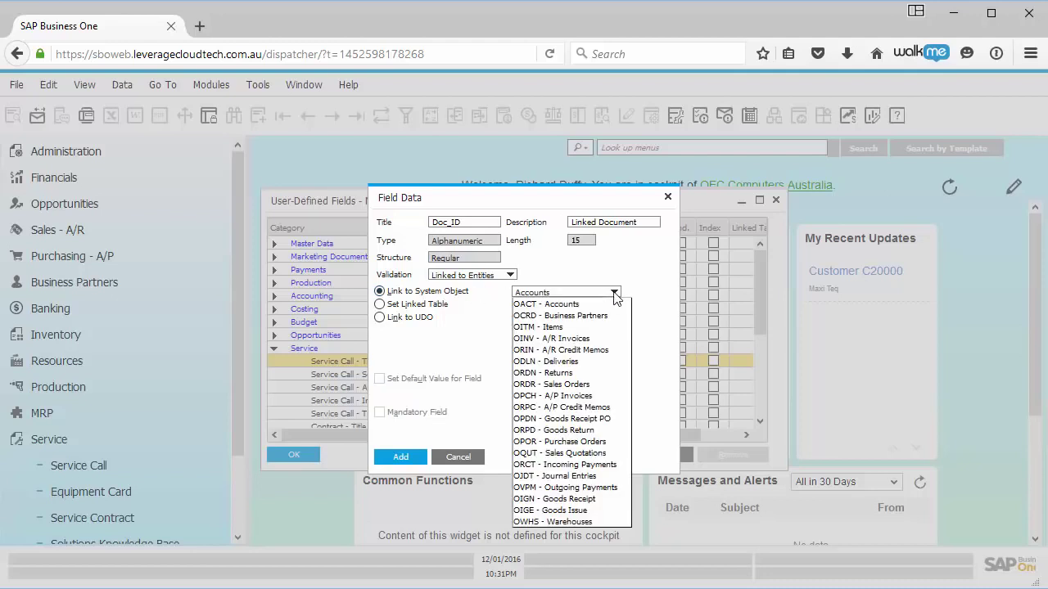
{"action": "left_click", "coordinate": [565, 364]}
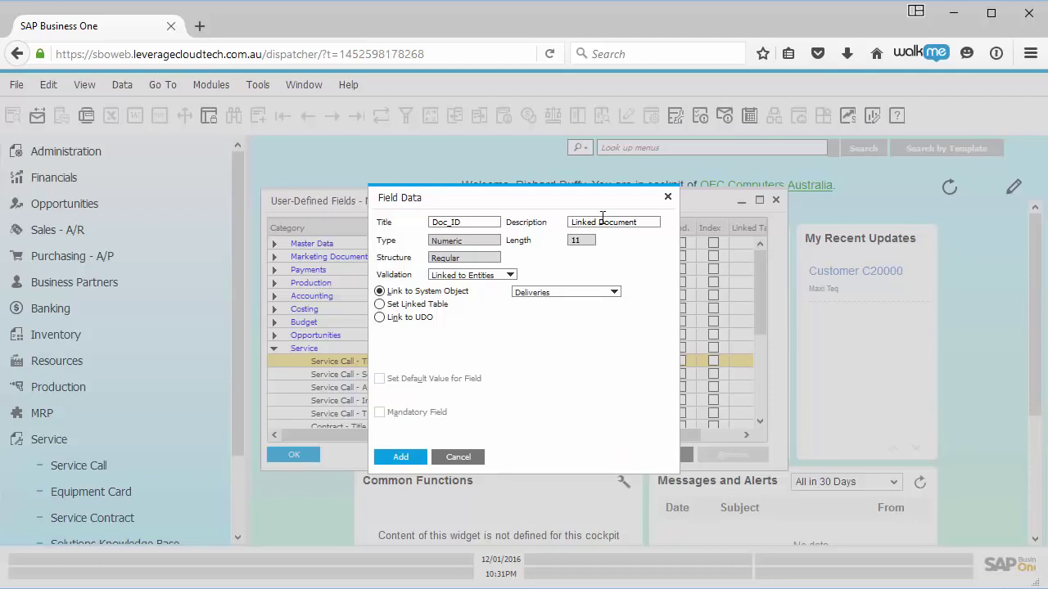
Step: Change the field's description to Linked Delivery Document, add the field and close the field management window
{"action": "triple_click", "coordinate": [647, 223]}
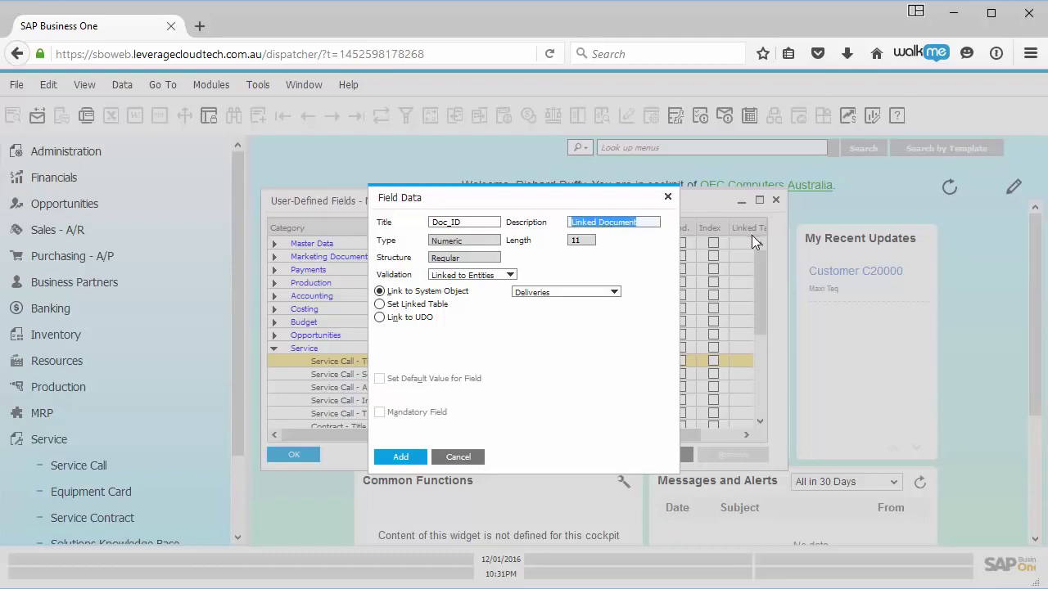
{"action": "left_click", "coordinate": [598, 222]}
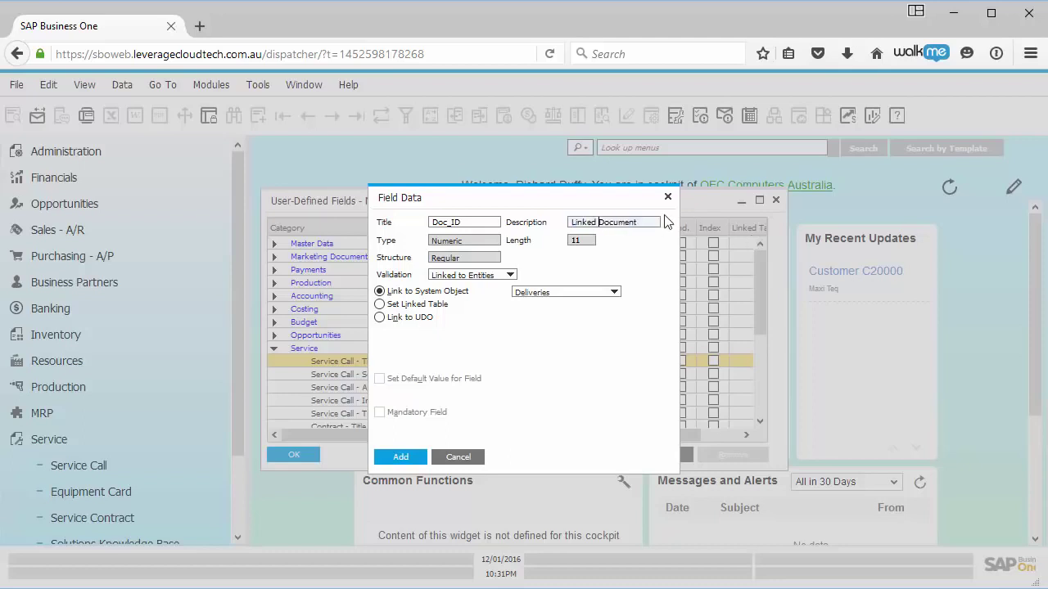
{"action": "type", "text": "Delivery D"}
{"action": "left_click", "coordinate": [412, 458]}
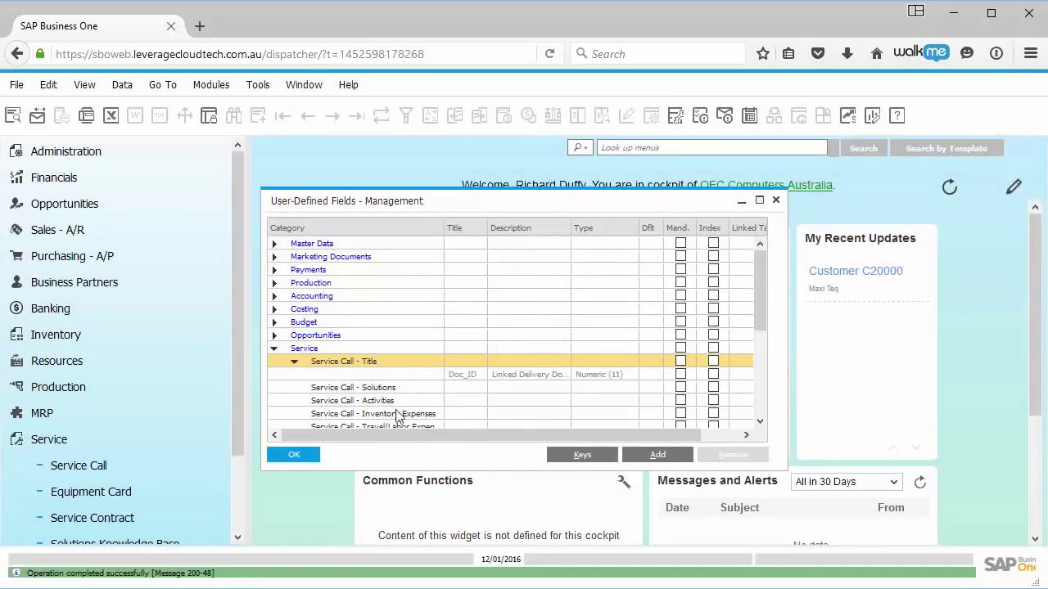
{"action": "left_click", "coordinate": [296, 455]}
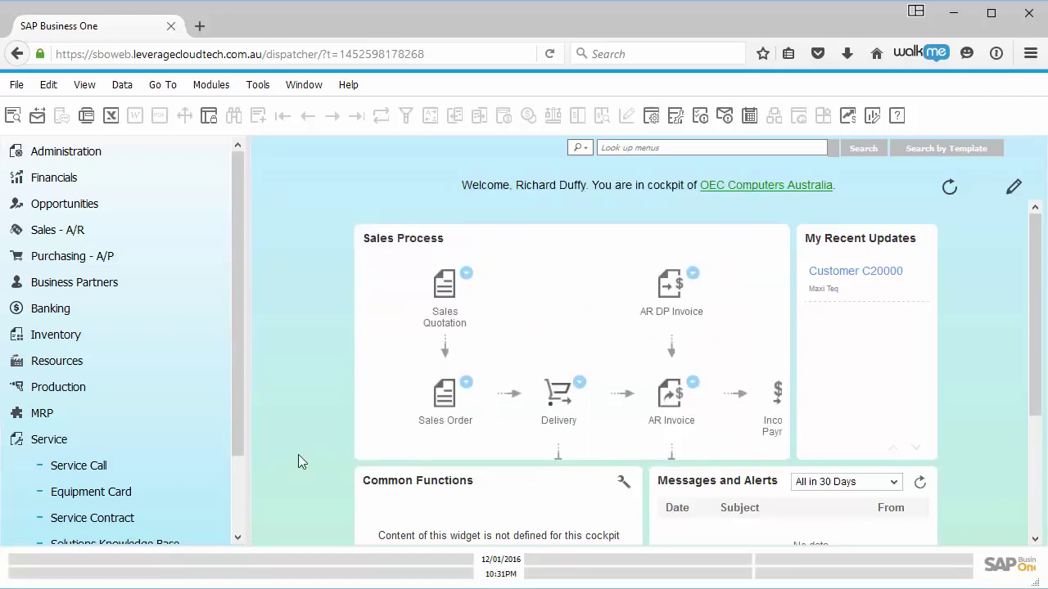
Step: Start a new service call with Earthshaker Corporation as the business partner, accepting the warnings
{"action": "left_click", "coordinate": [109, 467]}
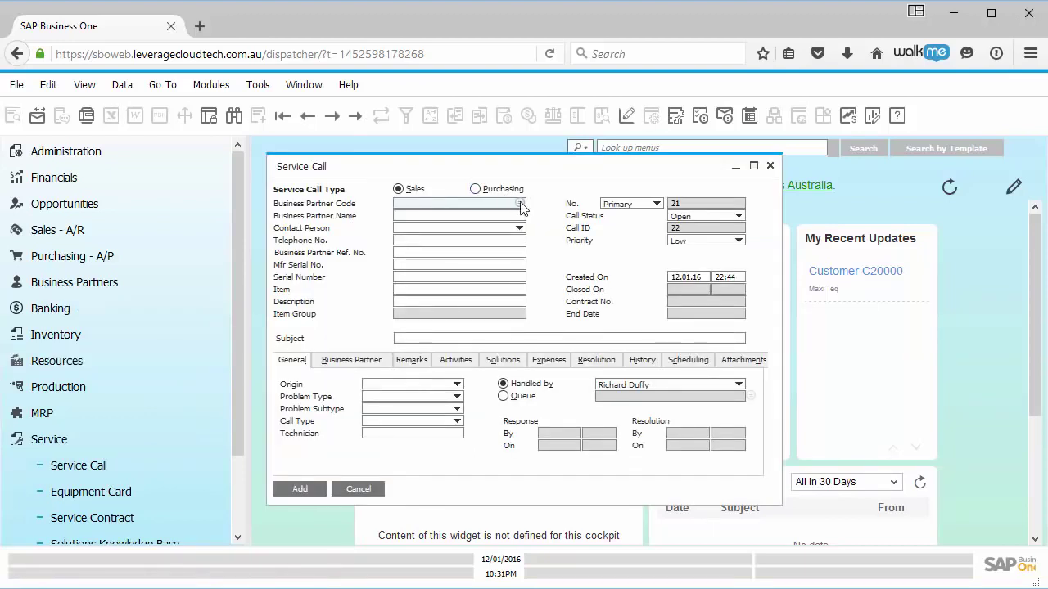
{"action": "left_click", "coordinate": [521, 204]}
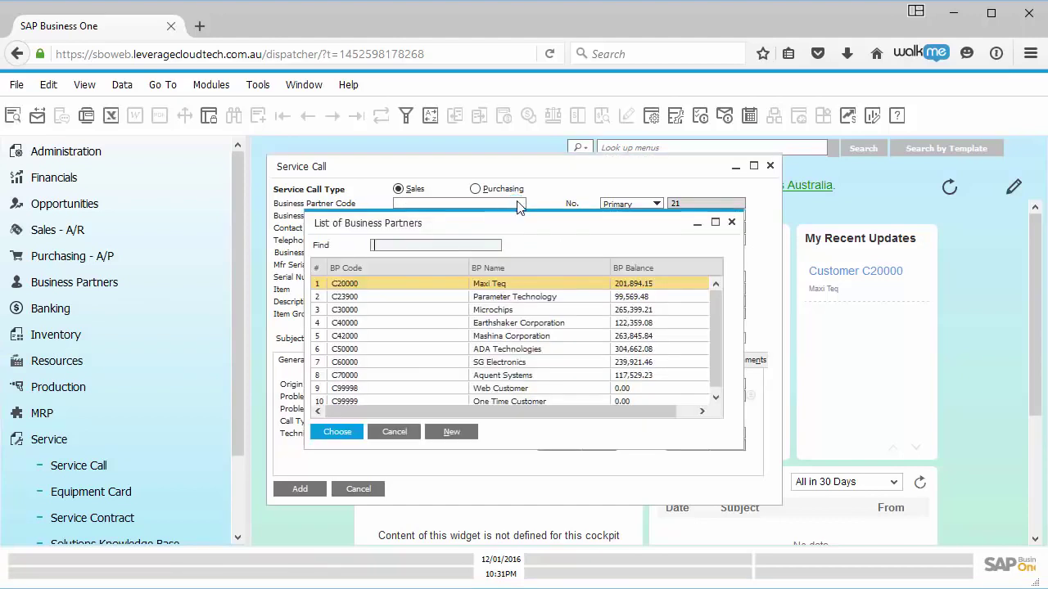
{"action": "double_click", "coordinate": [399, 330]}
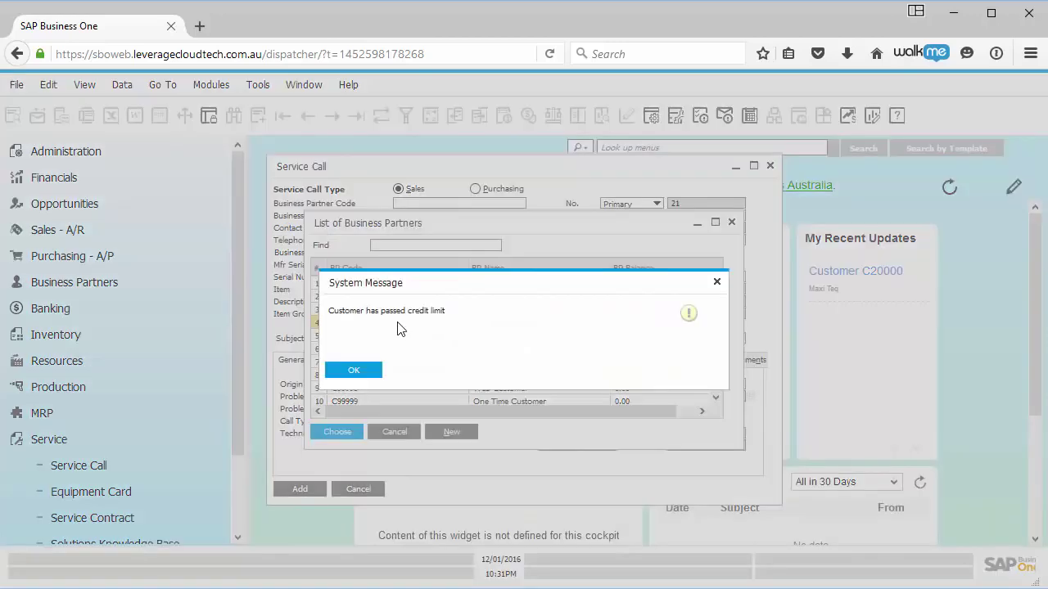
{"action": "left_click", "coordinate": [354, 370]}
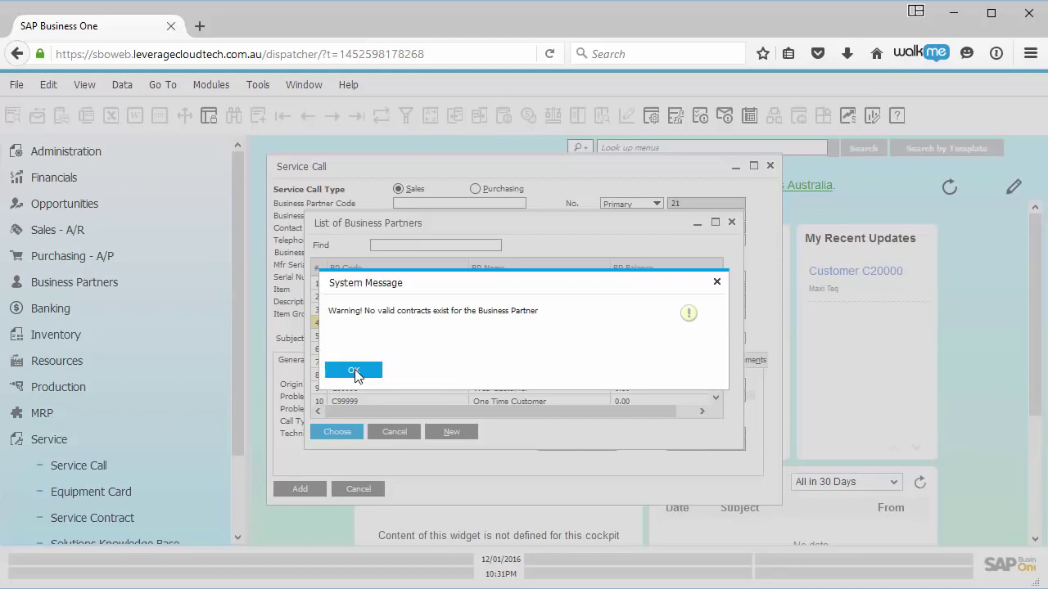
{"action": "left_click", "coordinate": [354, 370]}
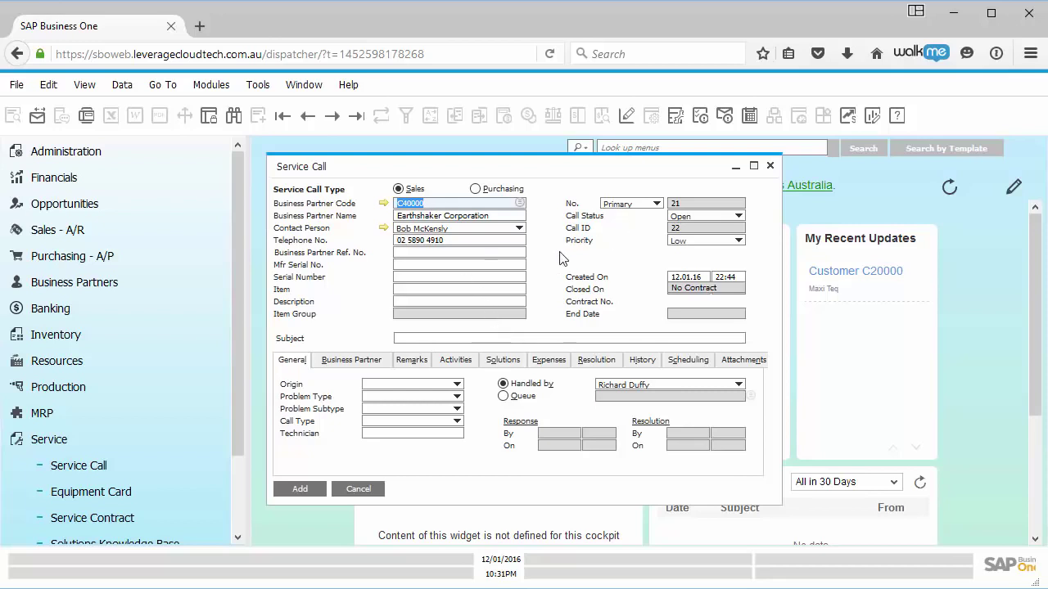
Step: Display the service call's user-defined fields and set its origin to Telephone No
{"action": "key", "text": "ctrl+shift+u"}
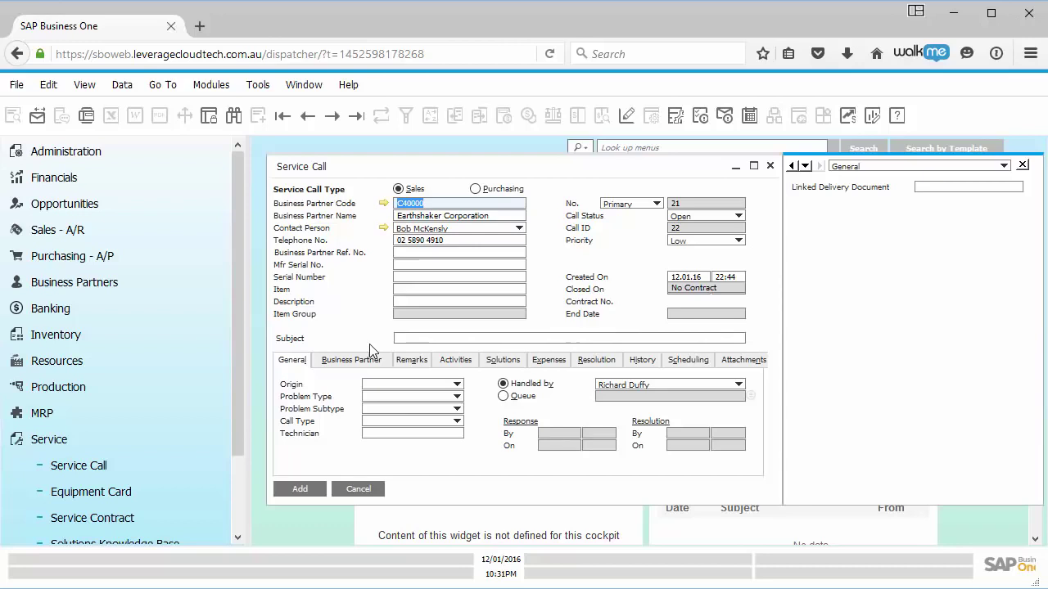
{"action": "left_click", "coordinate": [456, 384]}
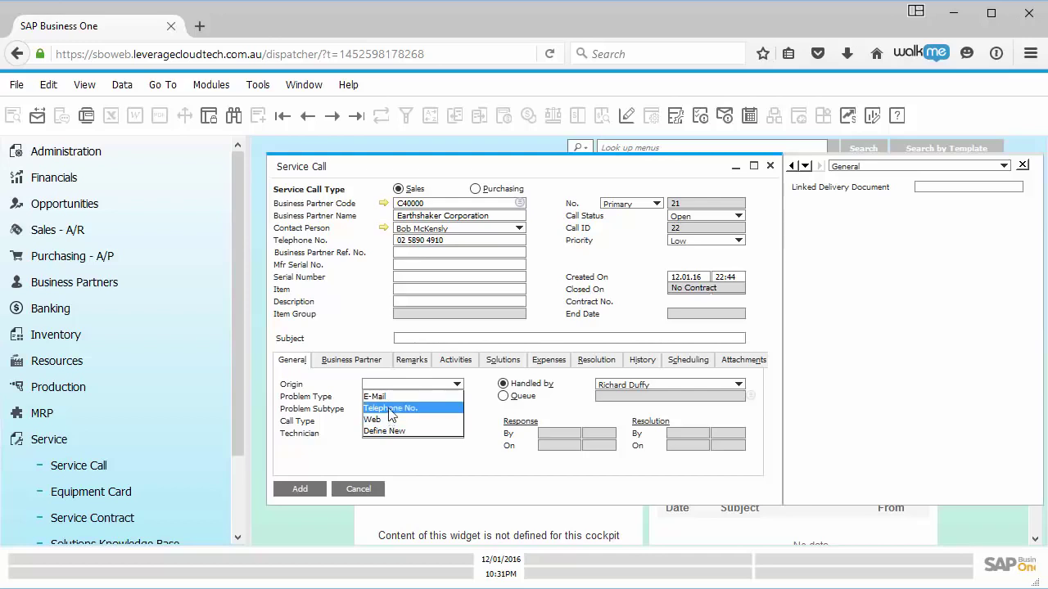
{"action": "left_click", "coordinate": [389, 407]}
Step: Define a new problem type with name and description Delivery Shortfall, and apply it to the service call
{"action": "left_click", "coordinate": [407, 397]}
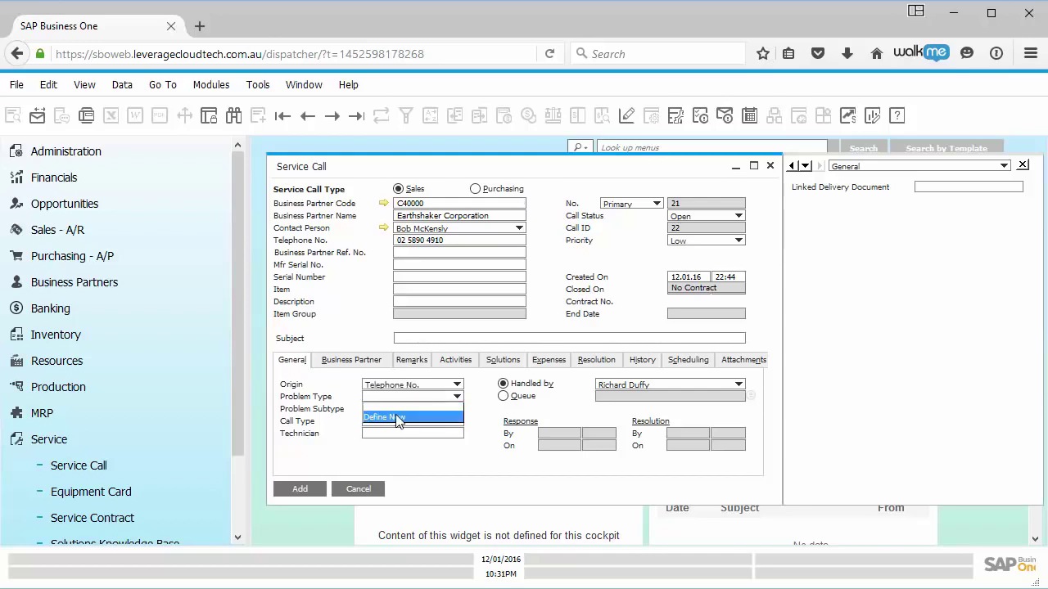
{"action": "left_click", "coordinate": [397, 418]}
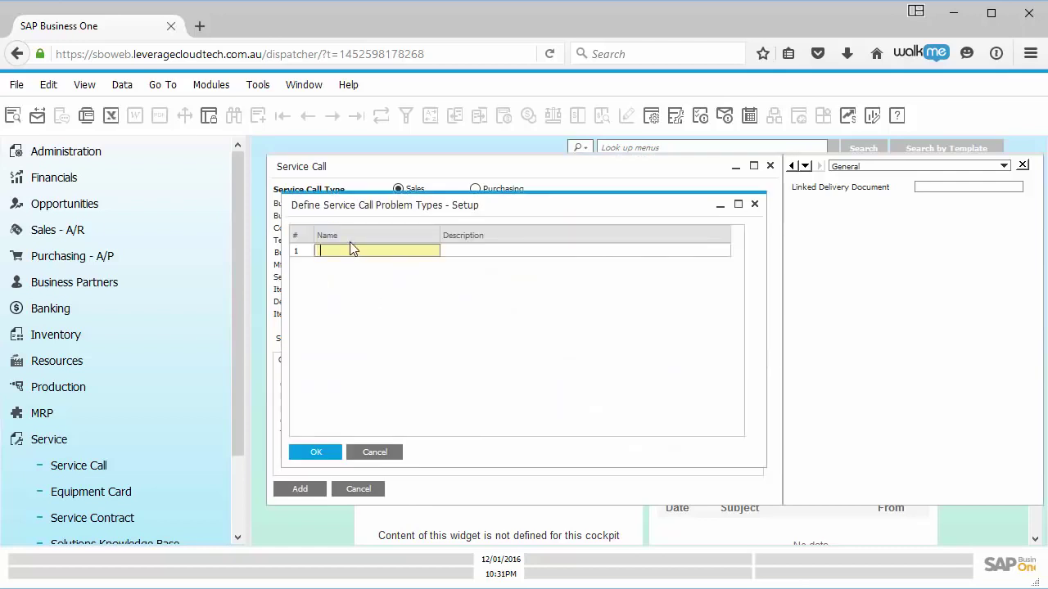
{"action": "type", "text": "Delivery Shortfall"}
{"action": "left_click", "coordinate": [487, 251]}
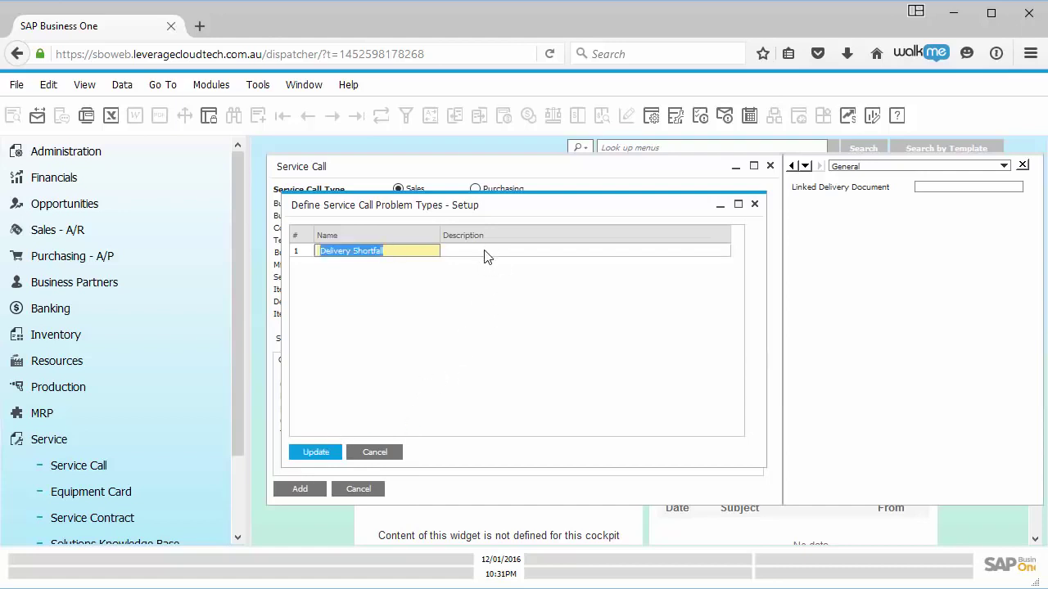
{"action": "left_click", "coordinate": [484, 251]}
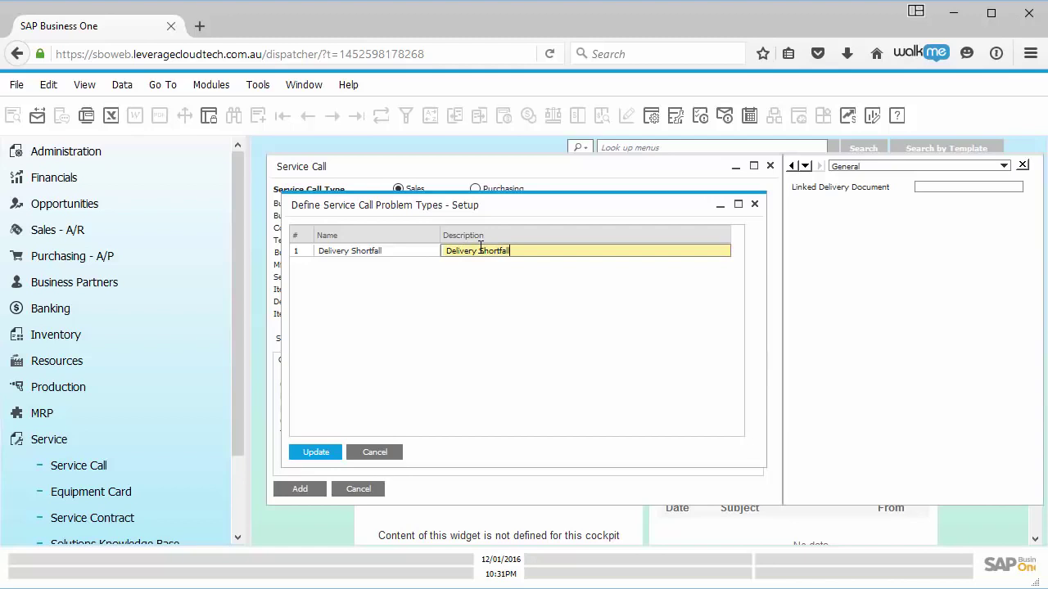
{"action": "left_click", "coordinate": [316, 453]}
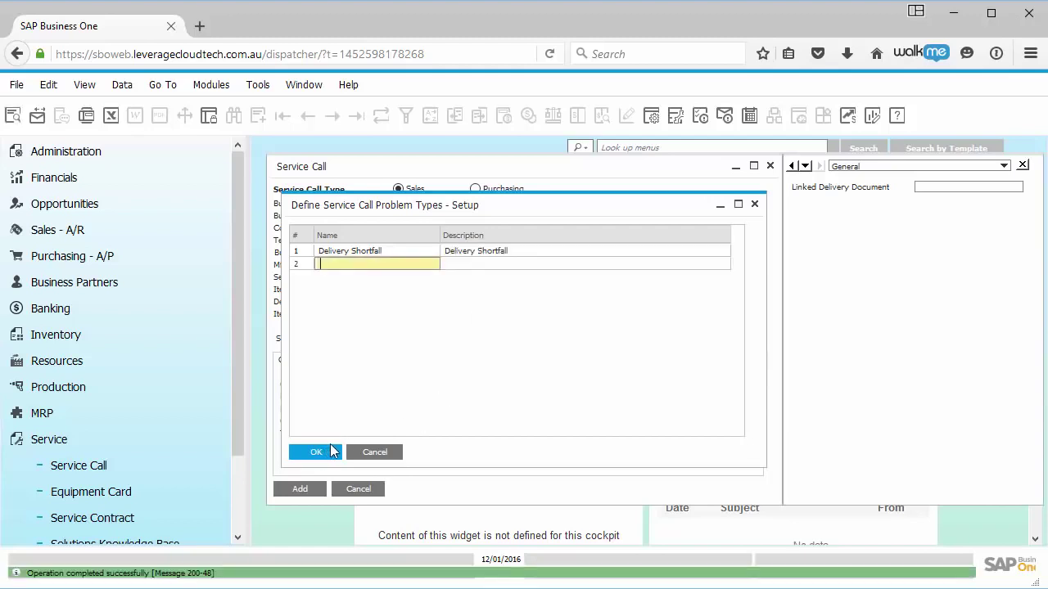
{"action": "left_click", "coordinate": [331, 453]}
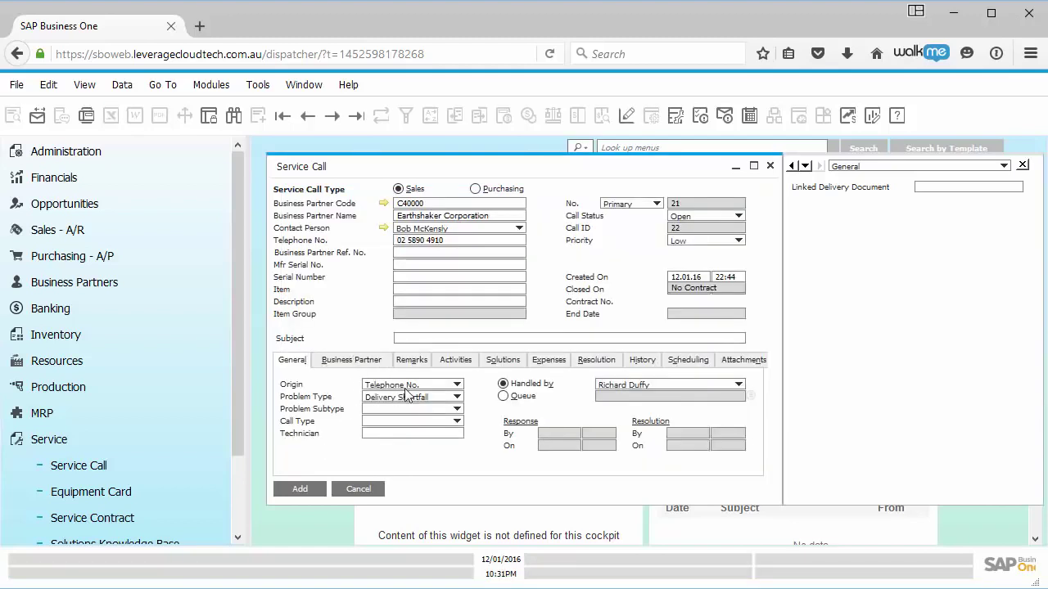
{"action": "left_click", "coordinate": [451, 421]}
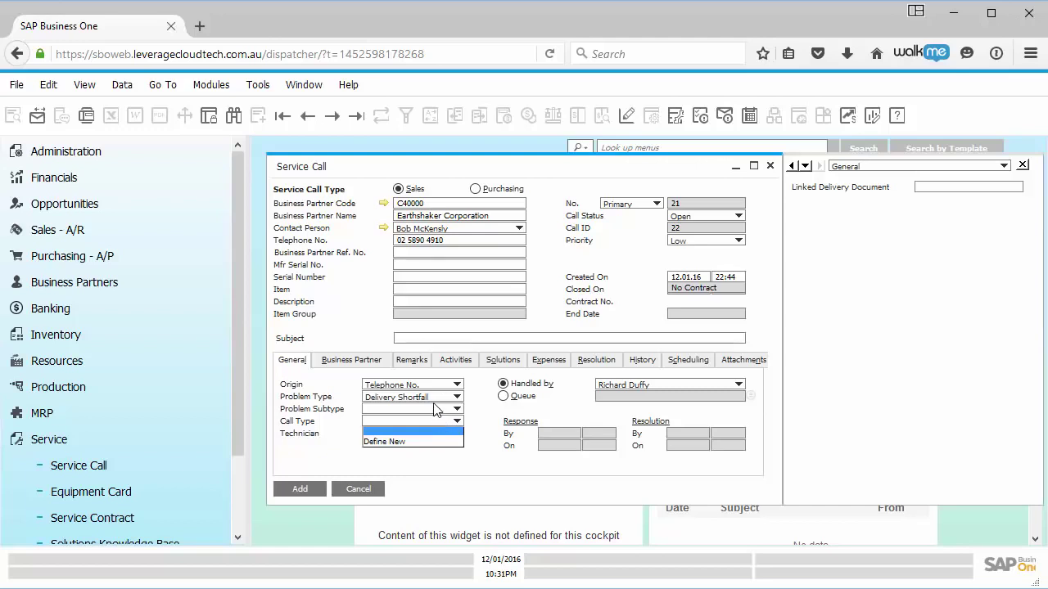
{"action": "left_click", "coordinate": [493, 456]}
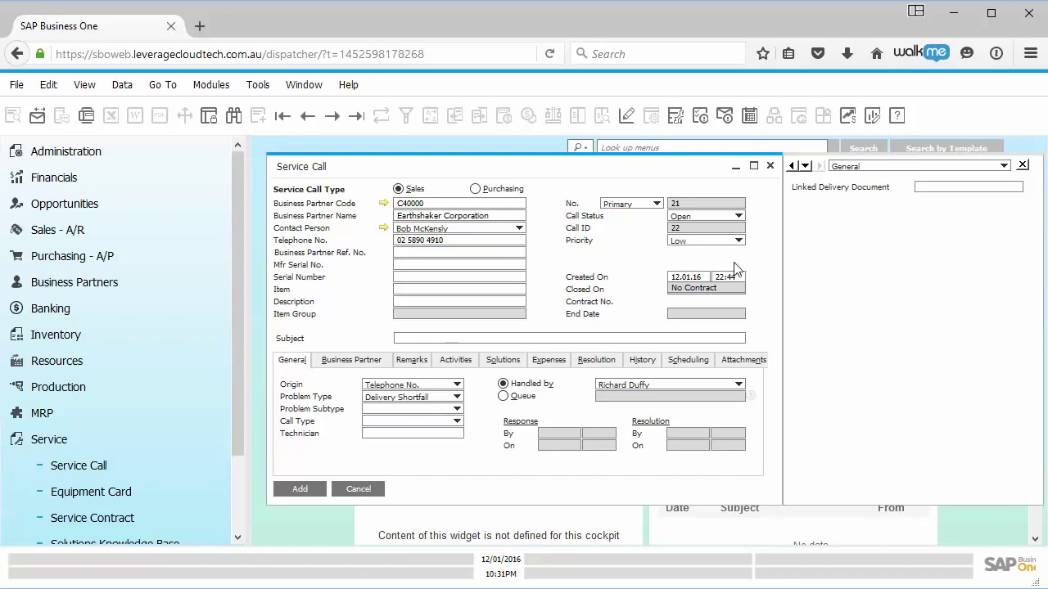
Step: Set the service call's Linked Delivery Document to Earthshaker Corporation's delivery 3, chosen from the list of deliveries
{"action": "left_click", "coordinate": [937, 186]}
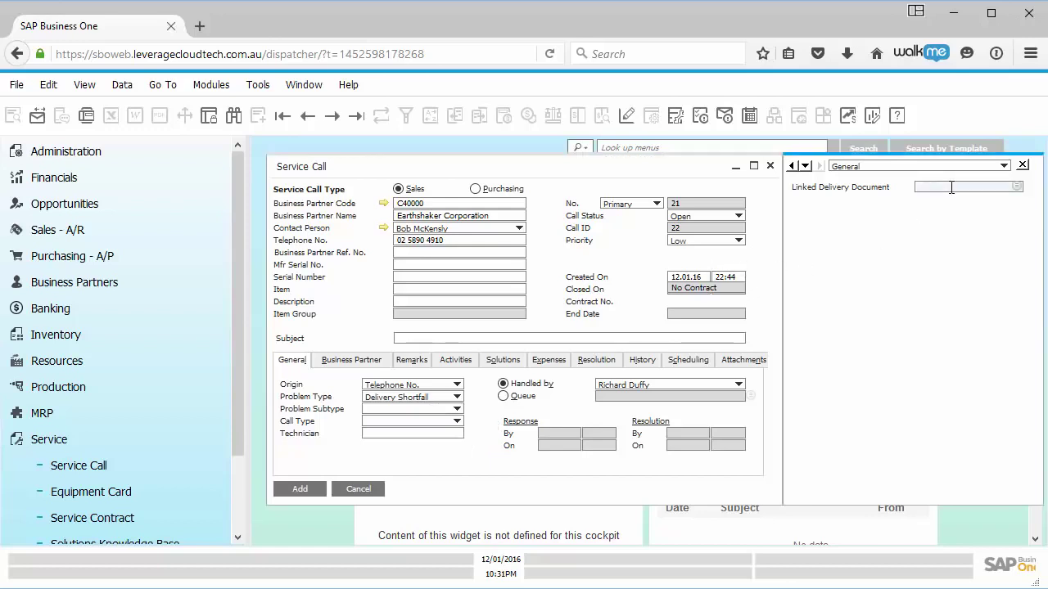
{"action": "left_click", "coordinate": [1018, 190]}
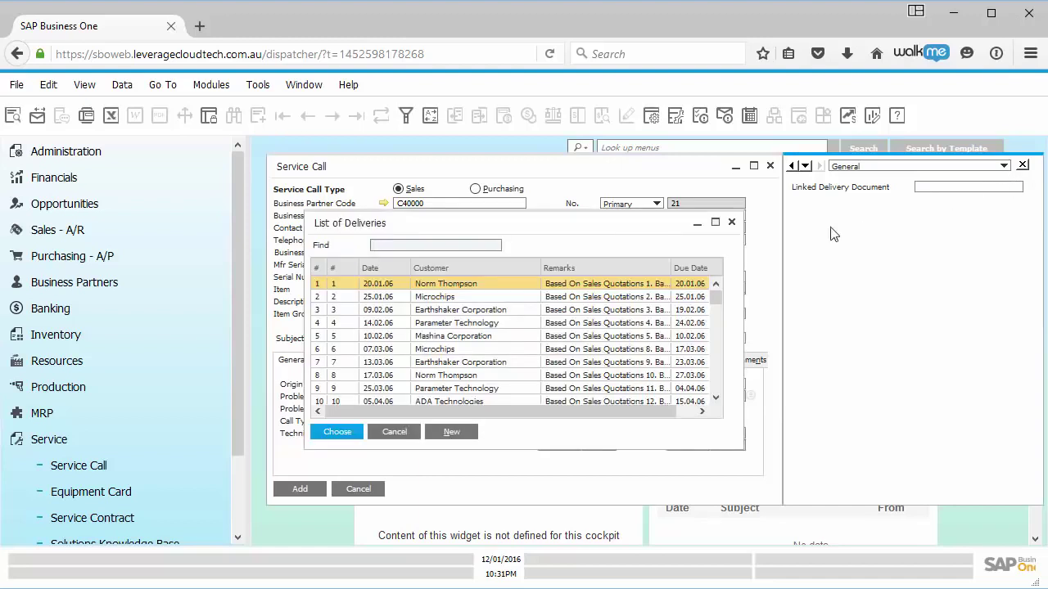
{"action": "left_click", "coordinate": [463, 312]}
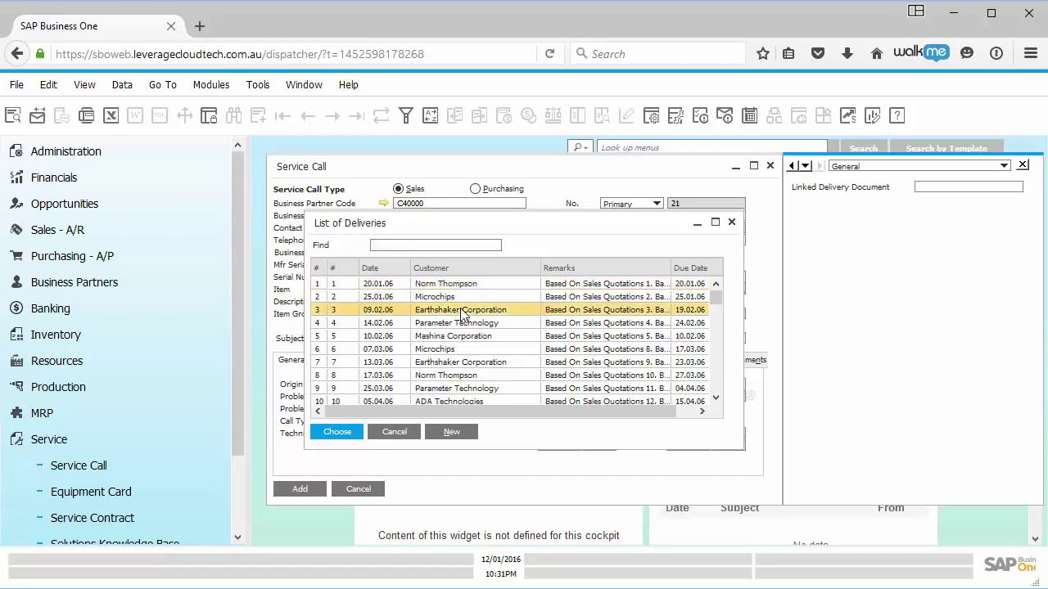
{"action": "double_click", "coordinate": [461, 309]}
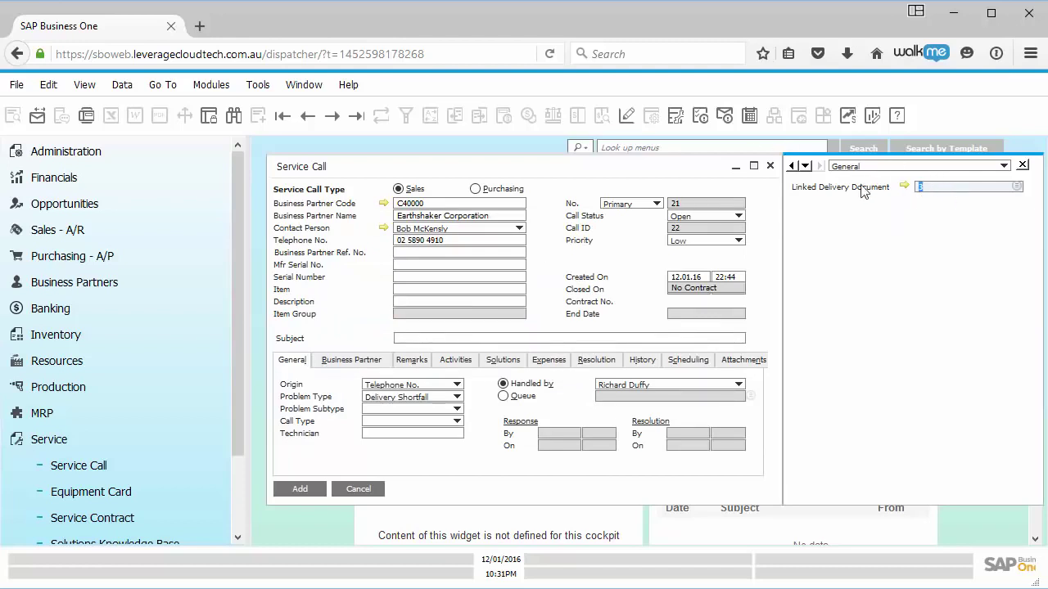
Step: Enter Delivery Shortfall as the service call's subject and add the service call
{"action": "left_click", "coordinate": [297, 491]}
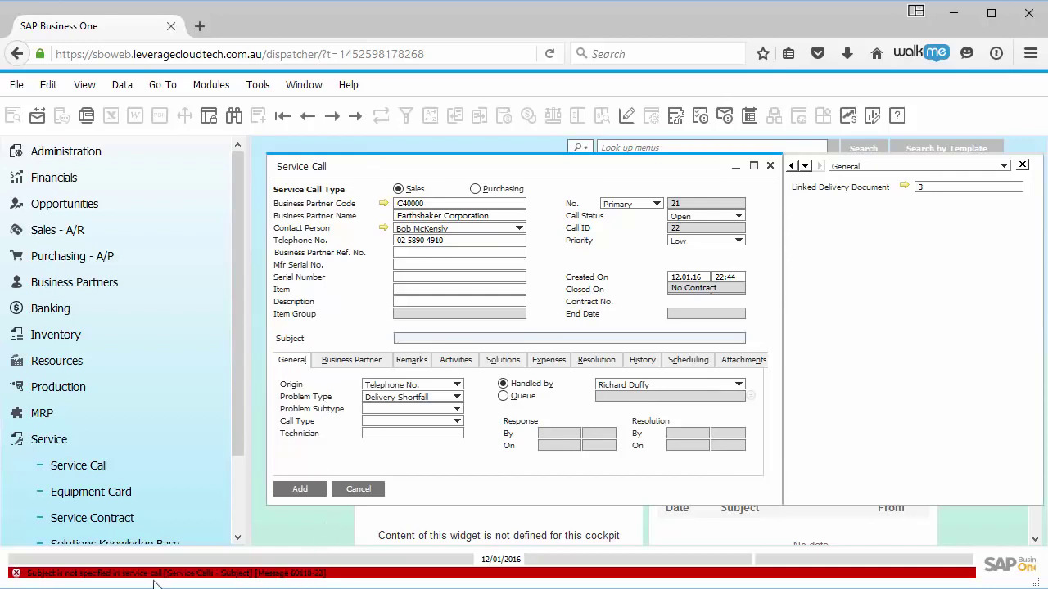
{"action": "left_click", "coordinate": [97, 578]}
{"action": "left_click", "coordinate": [310, 489]}
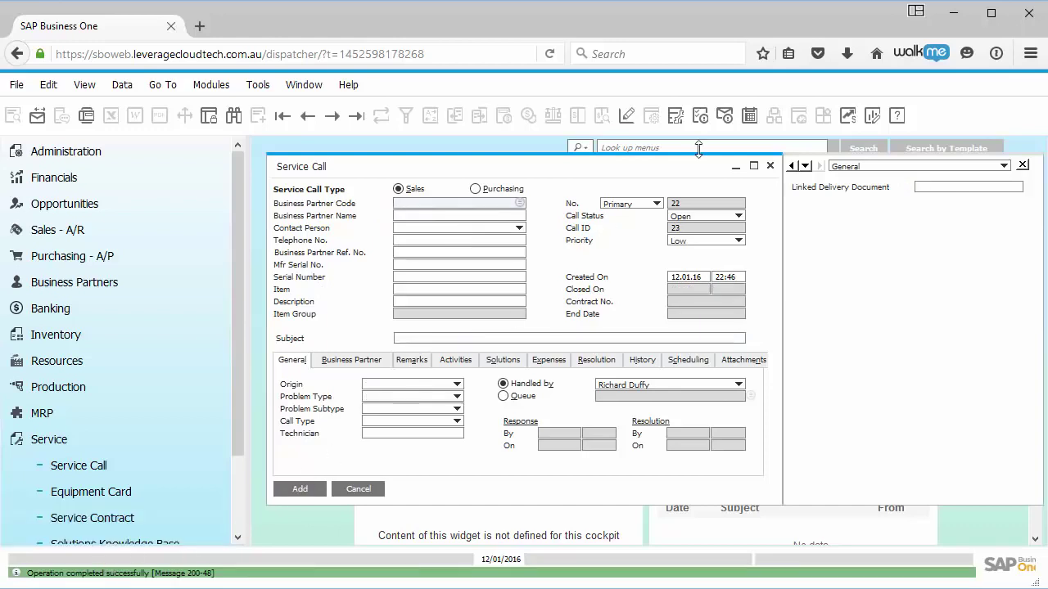
Step: Go to the last saved service call and open its linked delivery document
{"action": "left_click", "coordinate": [358, 119]}
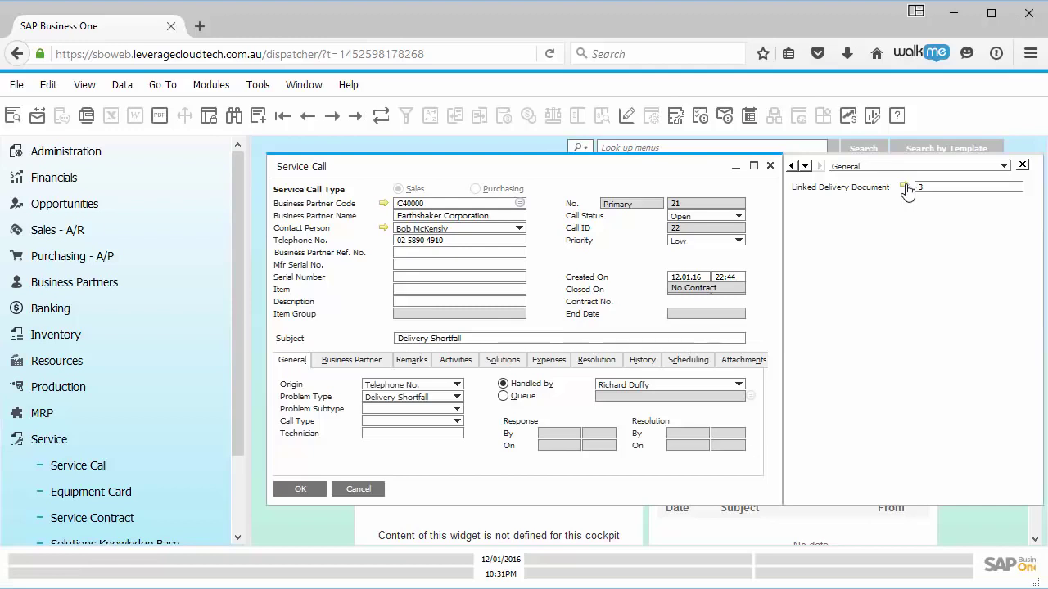
{"action": "left_click", "coordinate": [903, 188]}
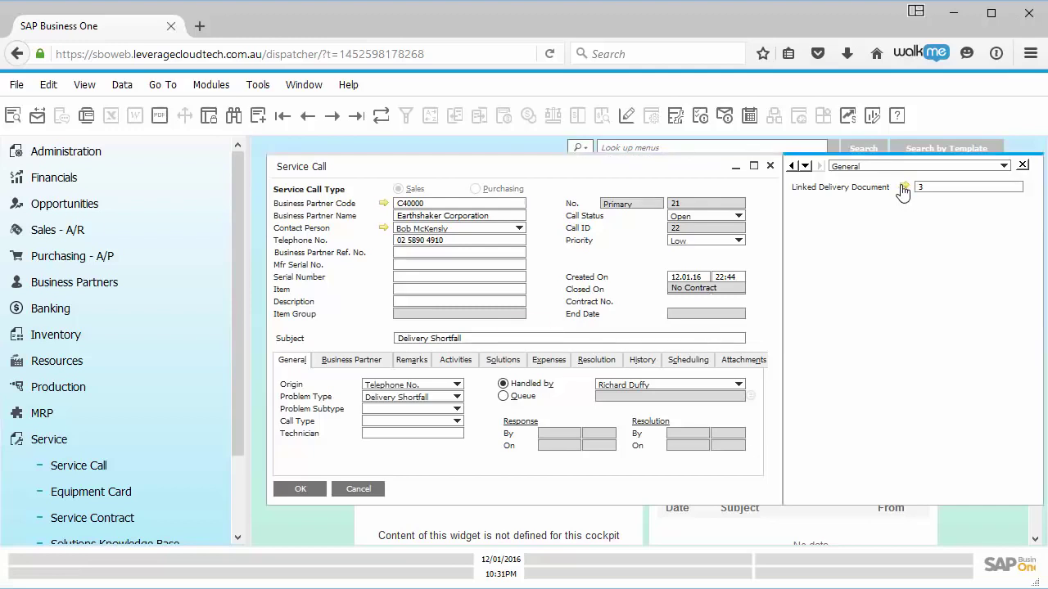
{"action": "left_click", "coordinate": [903, 188]}
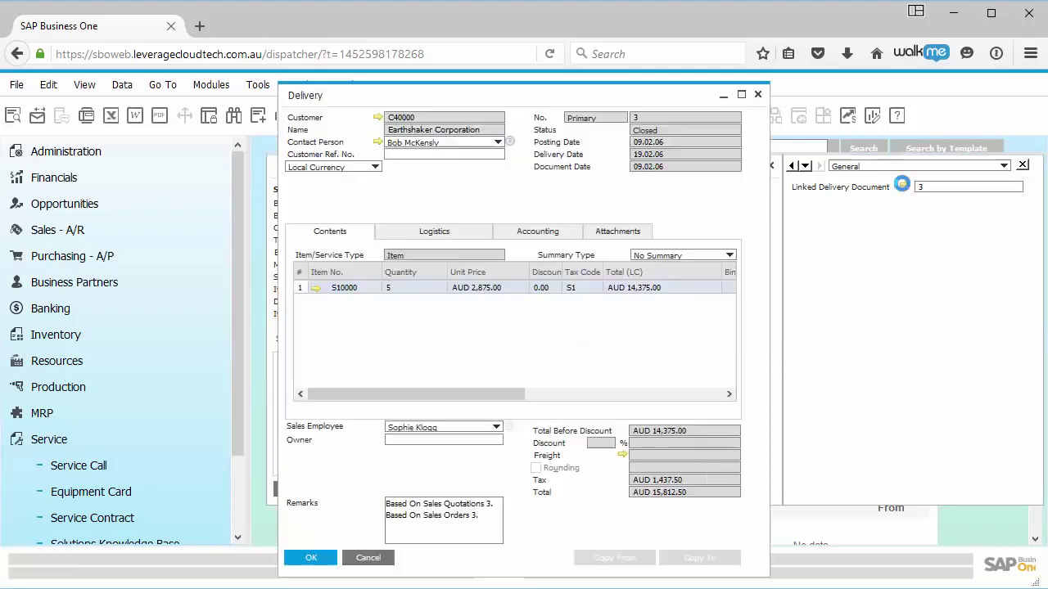